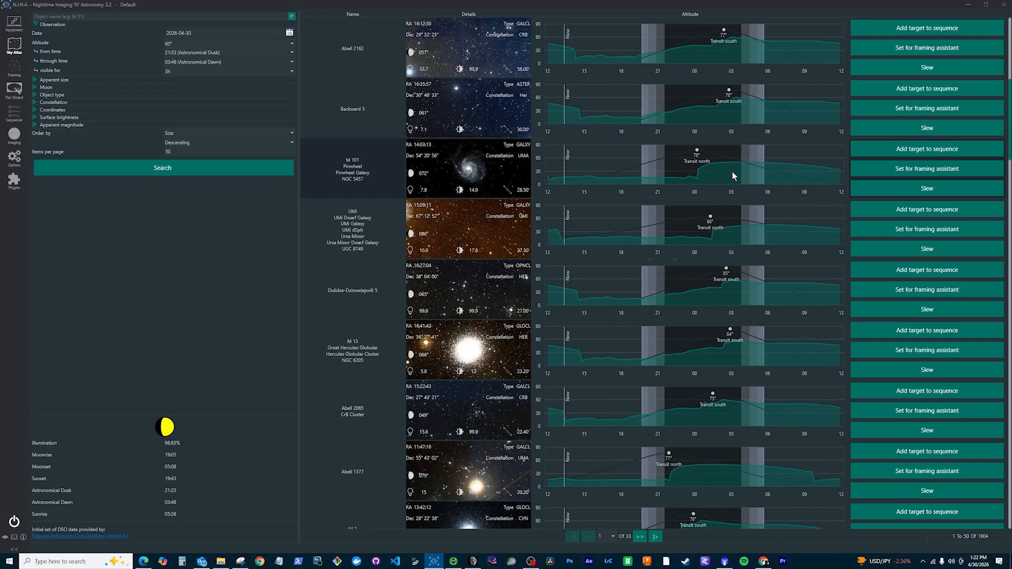
- Add the M 101 Pinwheel Galaxy target to the sequencer as a Deep Sky Object Instruction Set
left_click(891, 150)
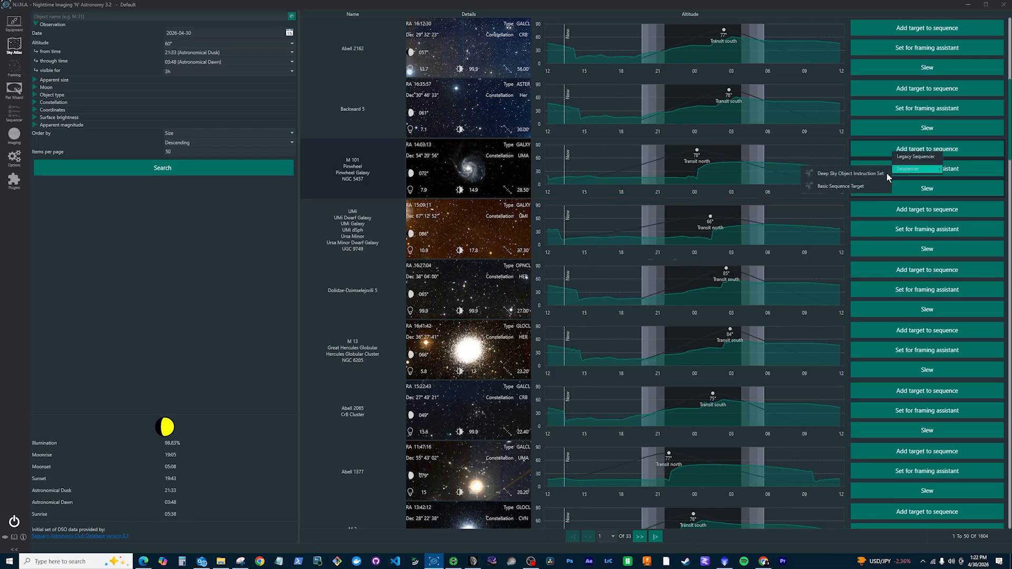
left_click(887, 170)
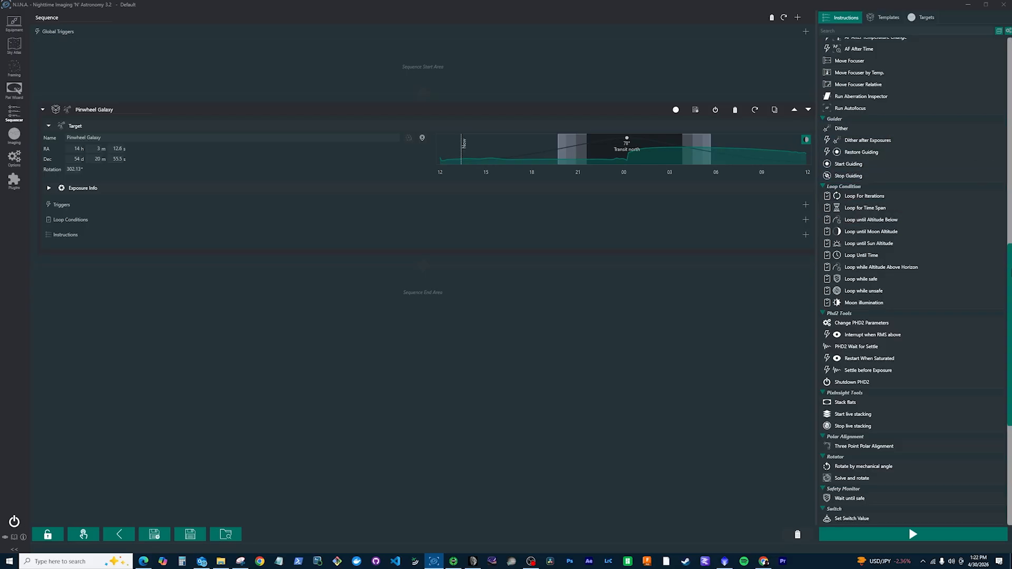
- Add a Wait for Time instruction to the sequence start area and set its source to Astronomical Dusk
scroll(1010, 300, "down", 10)
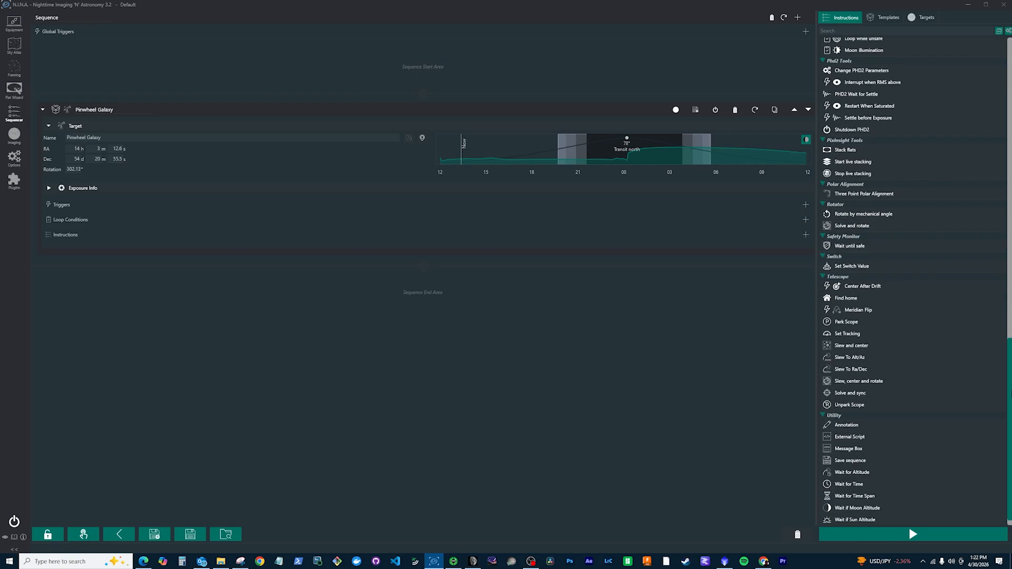
left_click_drag(873, 481, 144, 47)
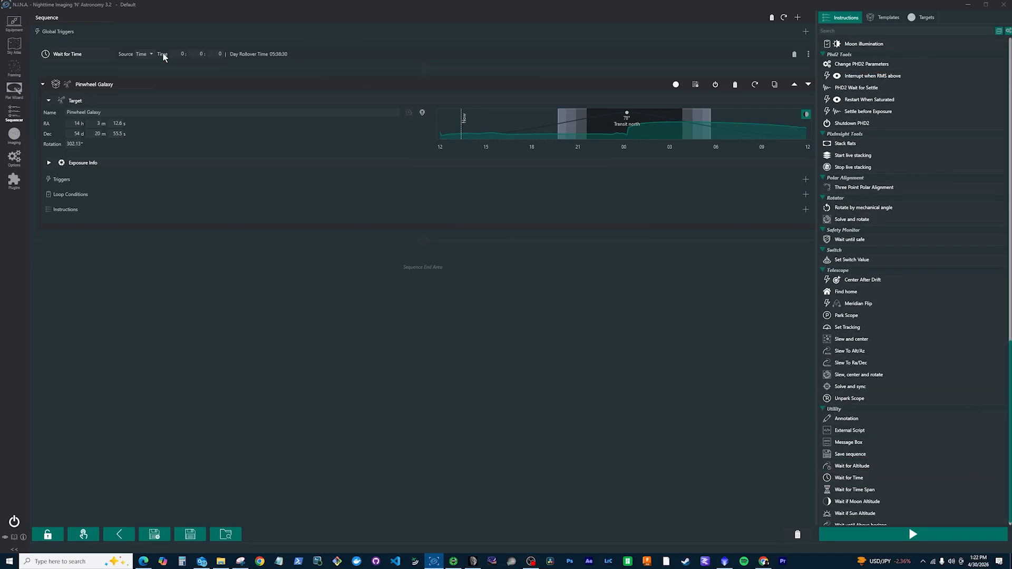
left_click(144, 54)
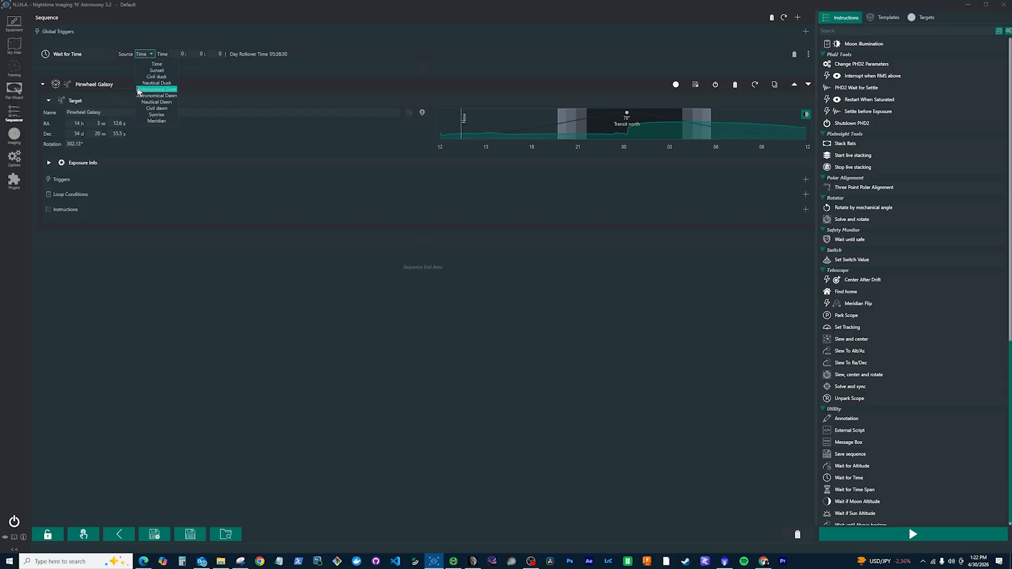
left_click(138, 90)
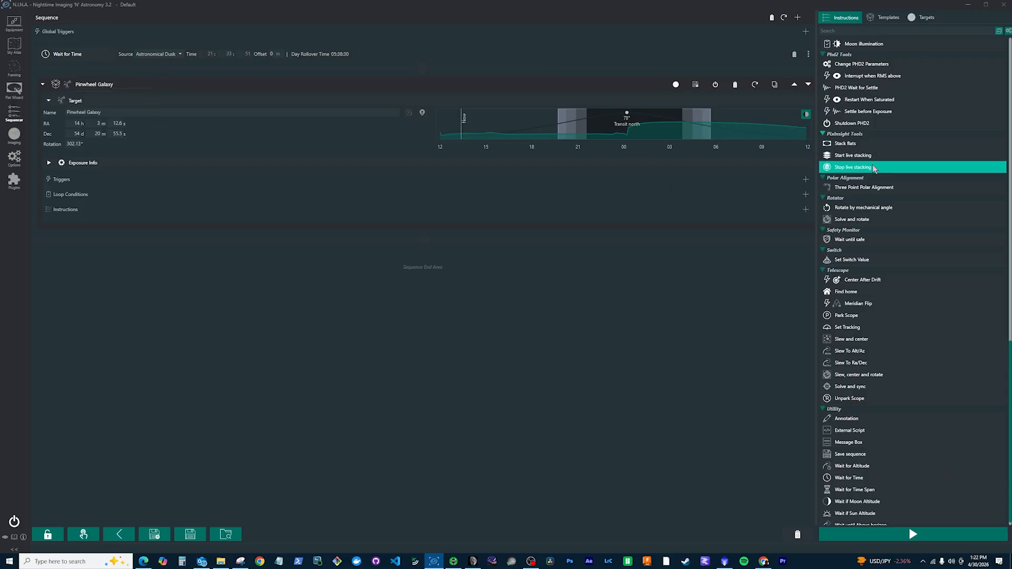
- Add Connect All Equipment and Cool Camera instructions after Wait for Time, with the cooling temperature set to -25 °C
scroll(921, 248, "up", 8)
scroll(921, 248, "up", 8)
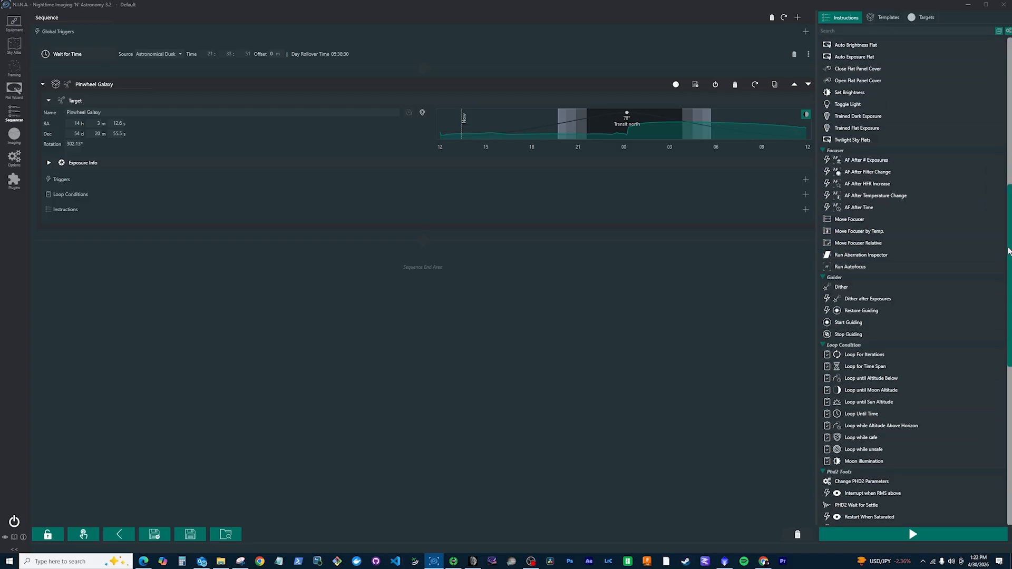
scroll(1008, 250, "up", 15)
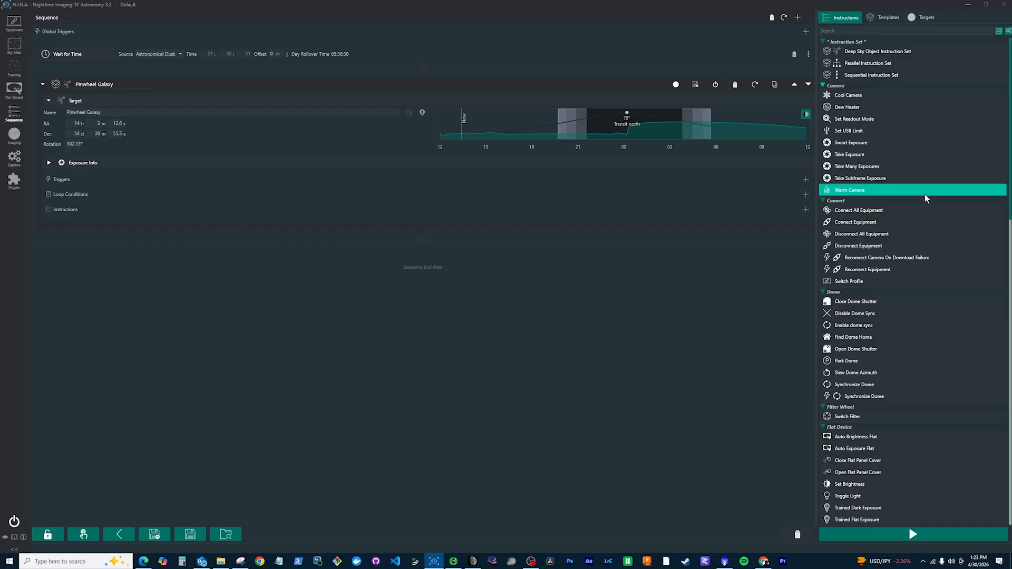
left_click_drag(878, 211, 193, 67)
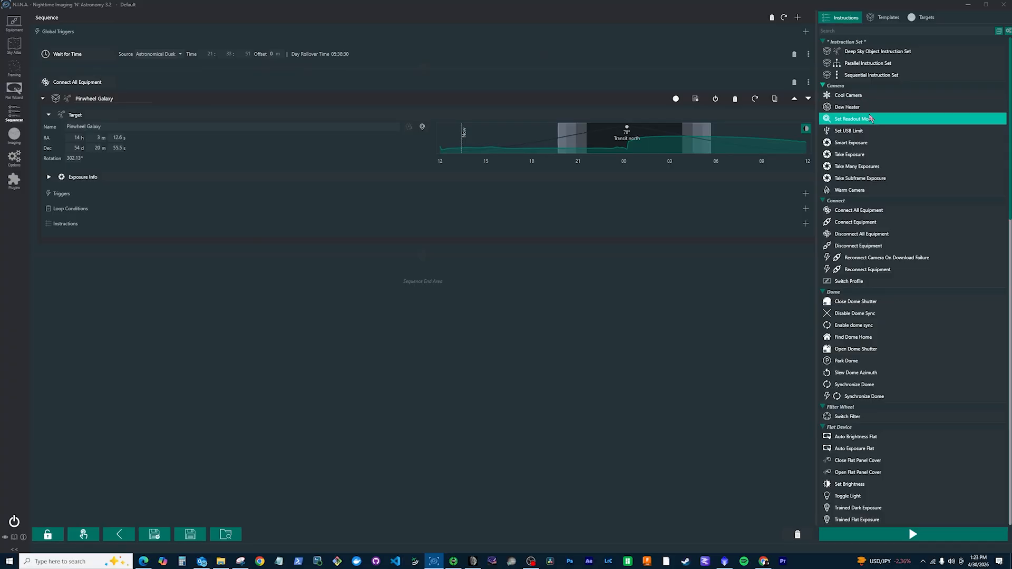
left_click_drag(870, 96, 66, 93)
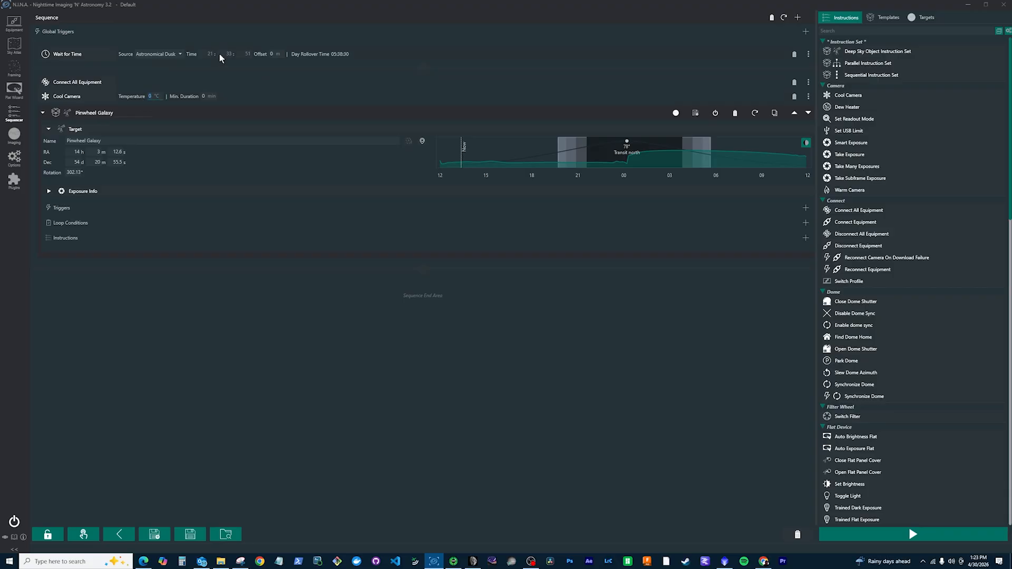
type("25")
- Add Unpark Scope and Slew and center instructions below Cool Camera
scroll(891, 140, "down", 15)
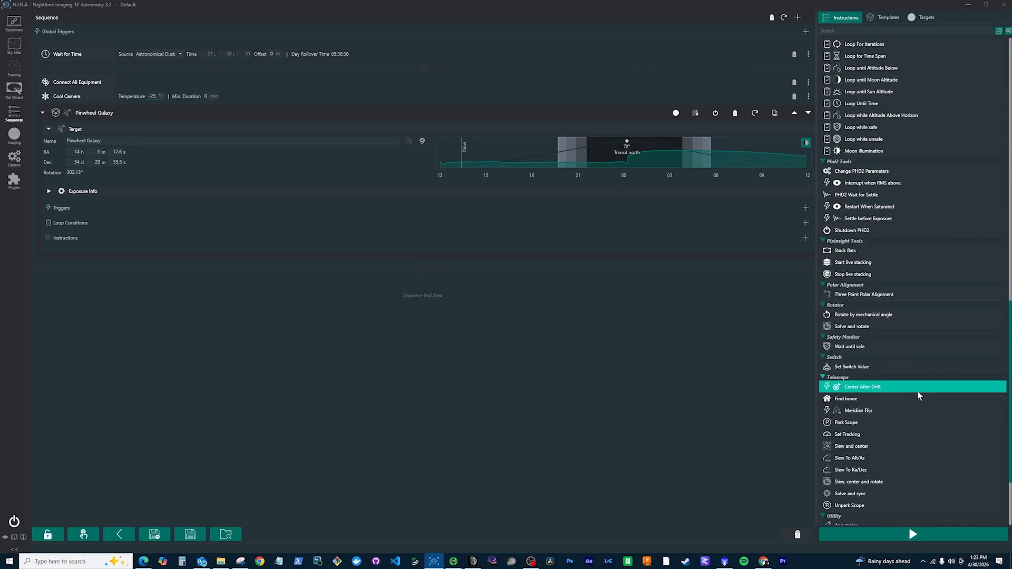
scroll(912, 411, "down", 1)
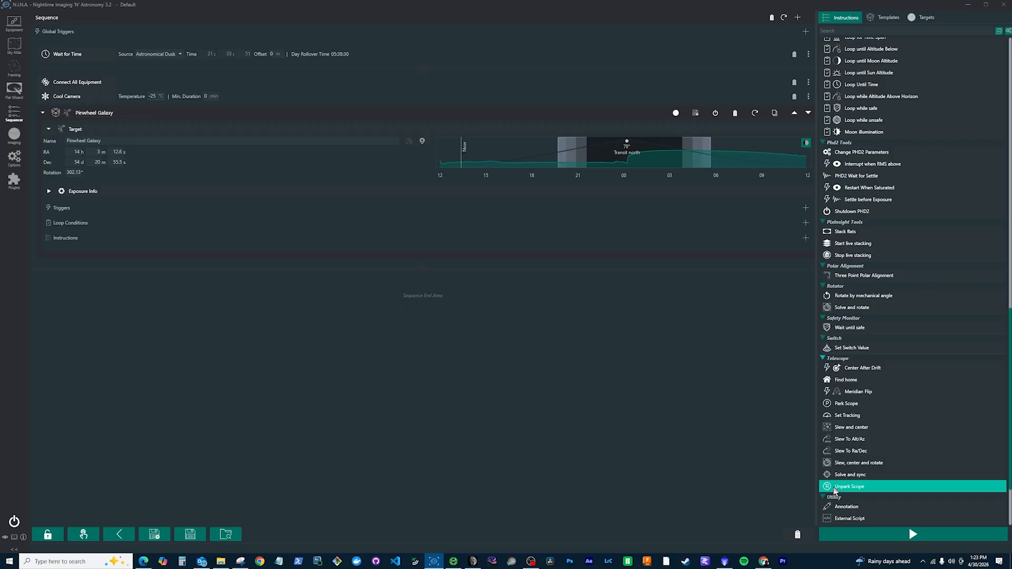
left_click_drag(834, 490, 69, 110)
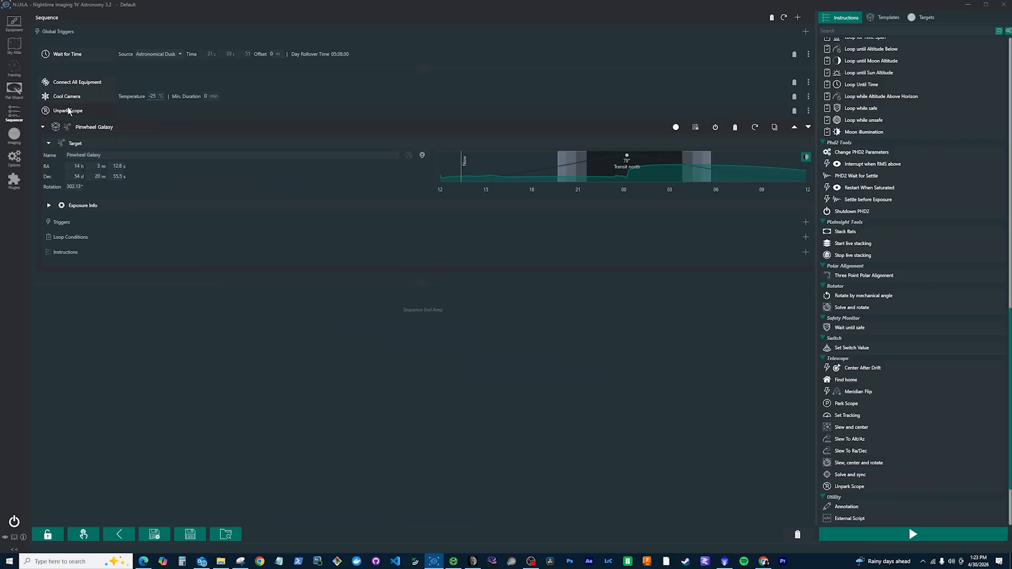
scroll(934, 359, "up", 4)
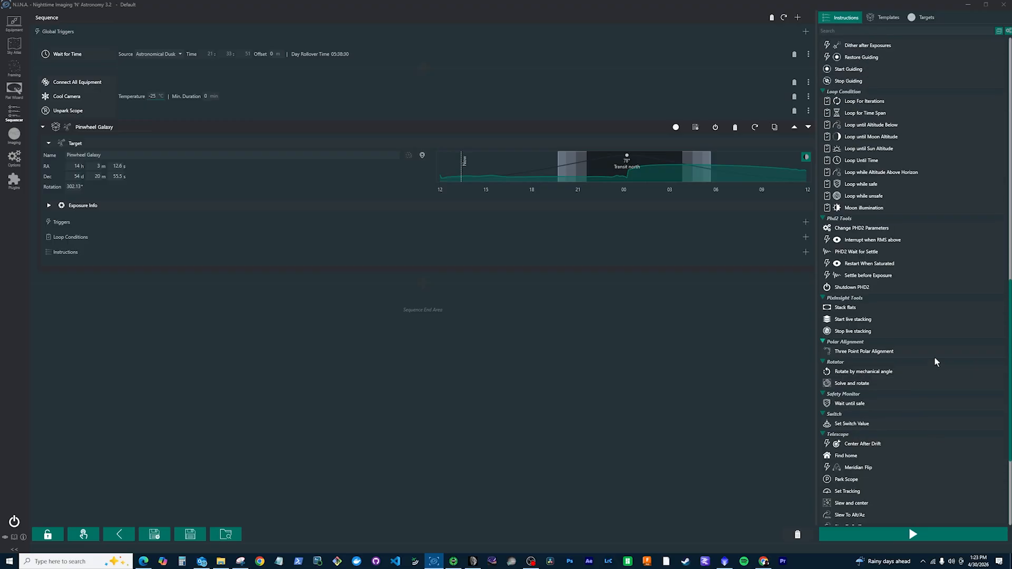
scroll(933, 356, "down", 5)
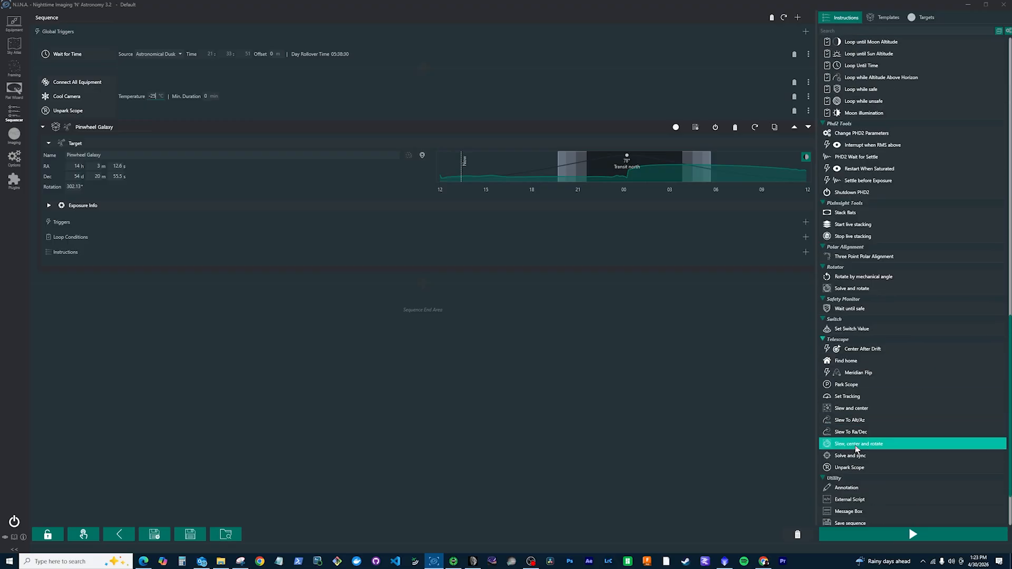
left_click_drag(851, 408, 93, 128)
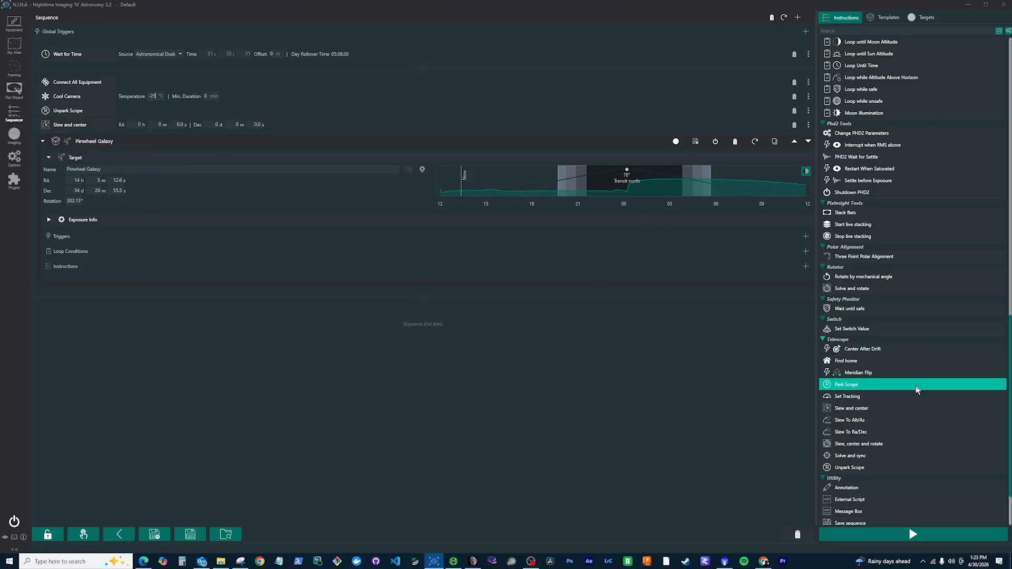
- Add Start Guiding and Run Autofocus instructions below Slew and center
scroll(927, 421, "down", 2)
scroll(929, 416, "up", 7)
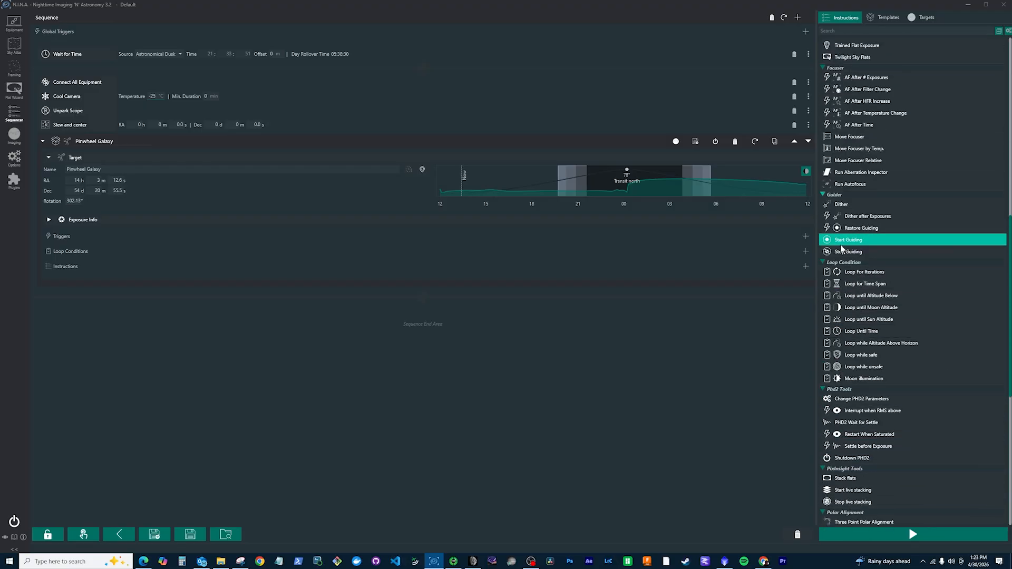
left_click_drag(853, 240, 78, 140)
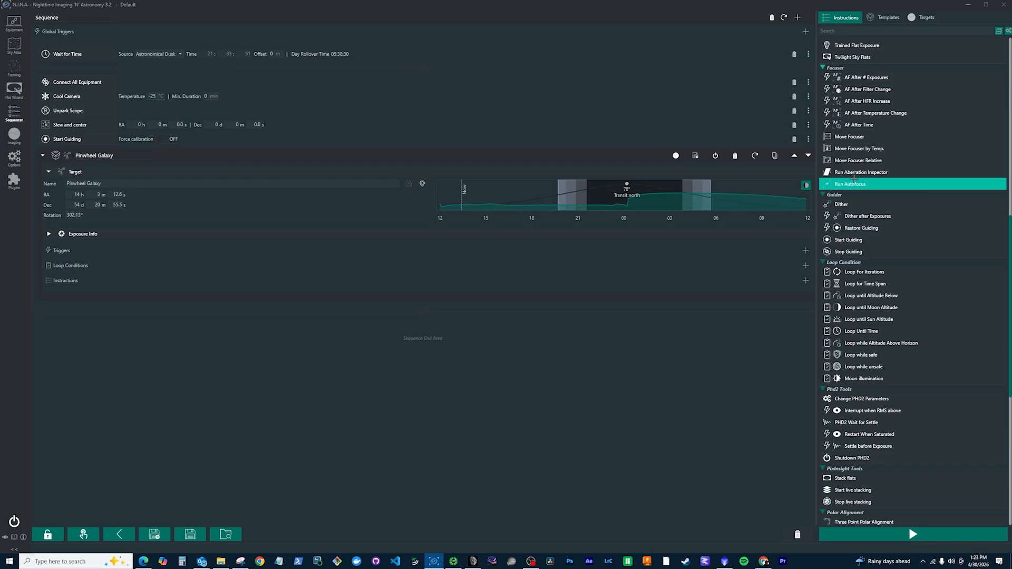
left_click_drag(854, 184, 150, 148)
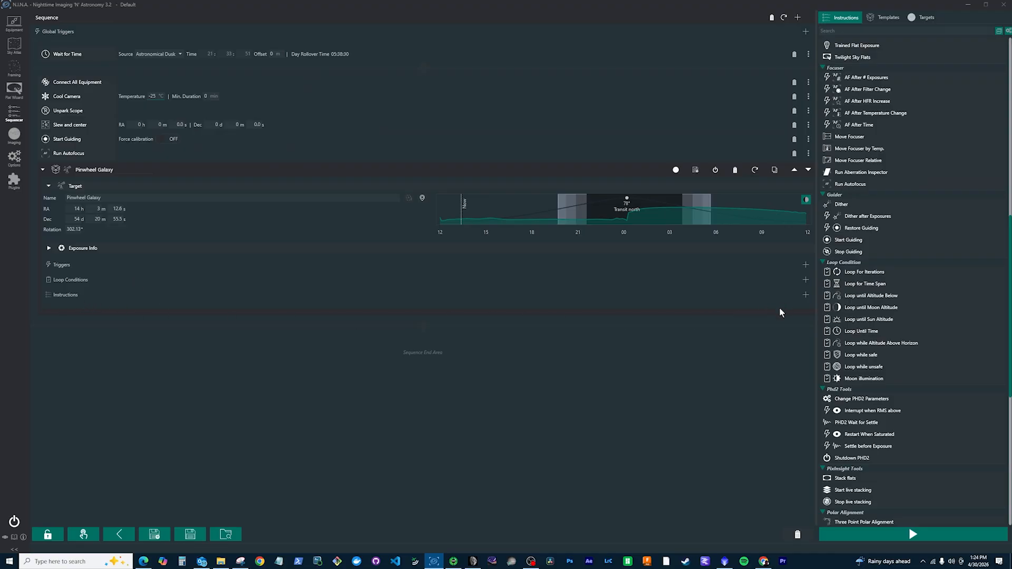
- Add AF After Filter Change and AF After Temperature Change triggers to the Pinwheel Galaxy instruction set
left_click(805, 265)
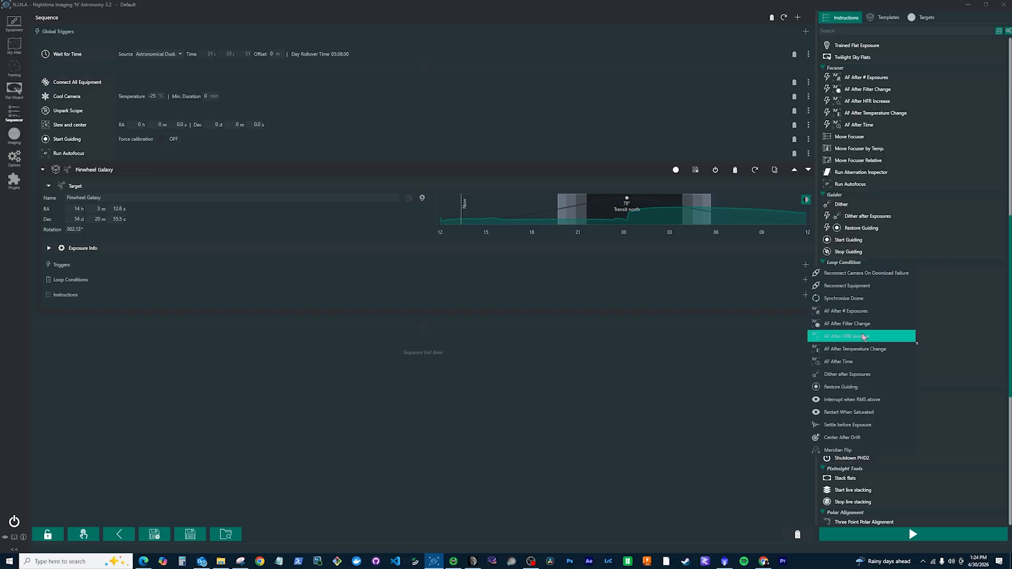
left_click(817, 324)
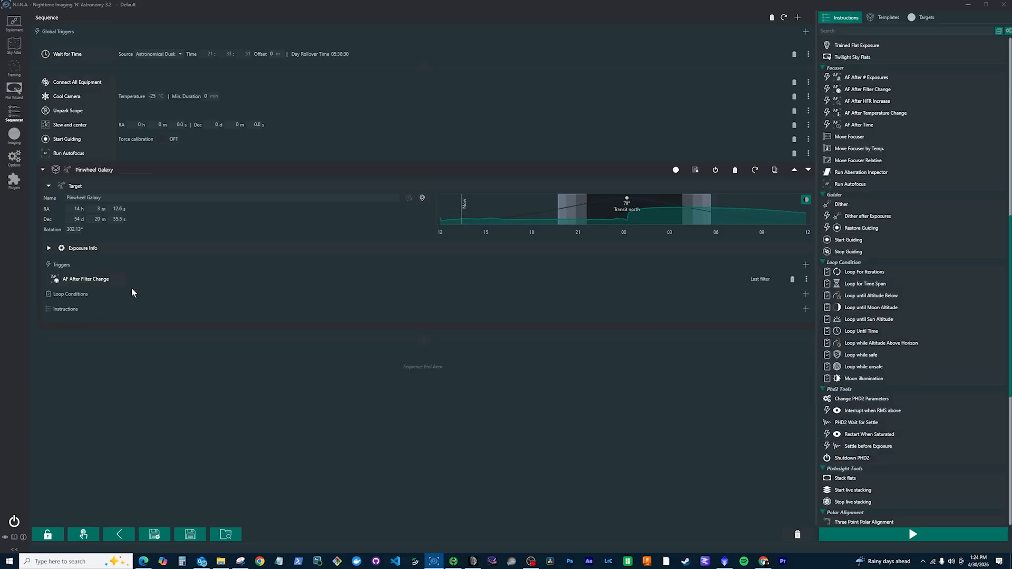
left_click(806, 266)
left_click(875, 348)
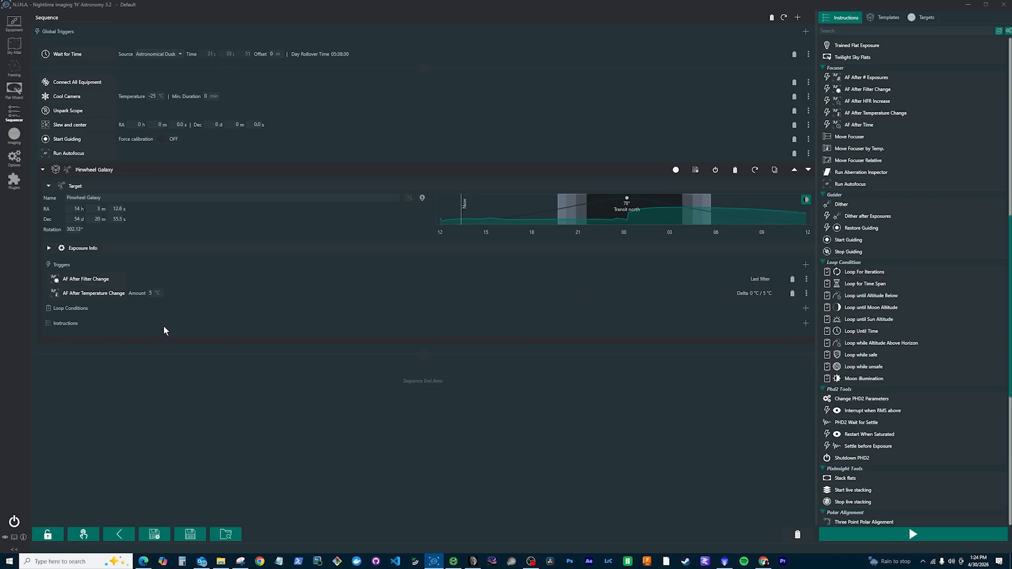
- Add a Smart Exposure to the instructions of the Pinwheel Galaxy set
scroll(943, 205, "up", 8)
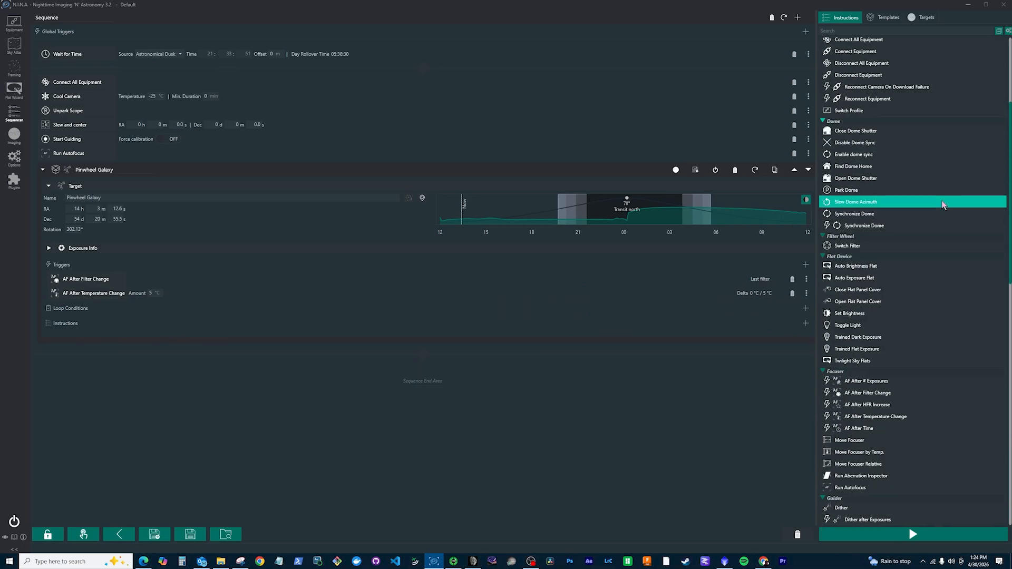
scroll(942, 205, "up", 3)
left_click_drag(896, 143, 81, 331)
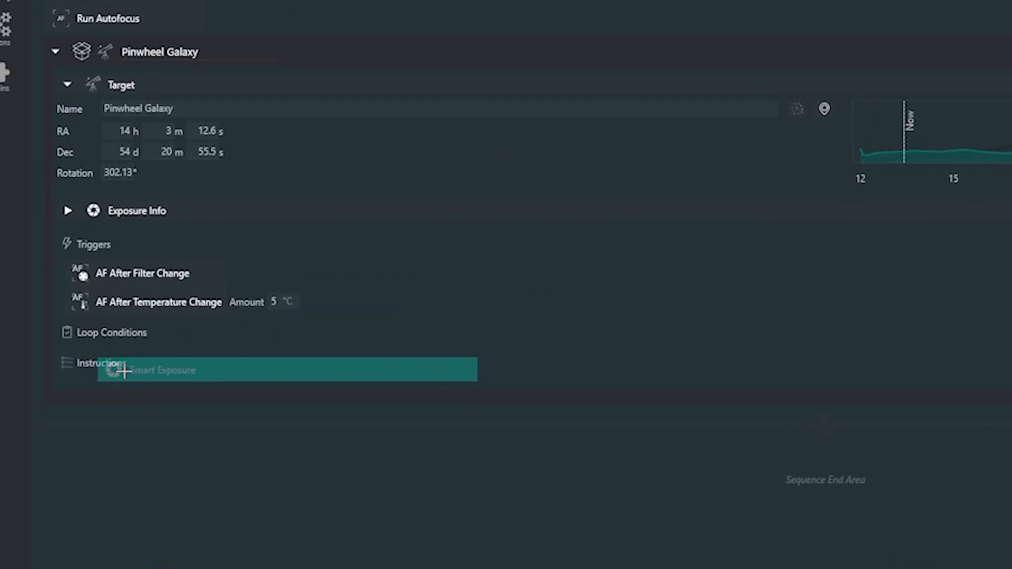
left_click_drag(124, 371, 123, 375)
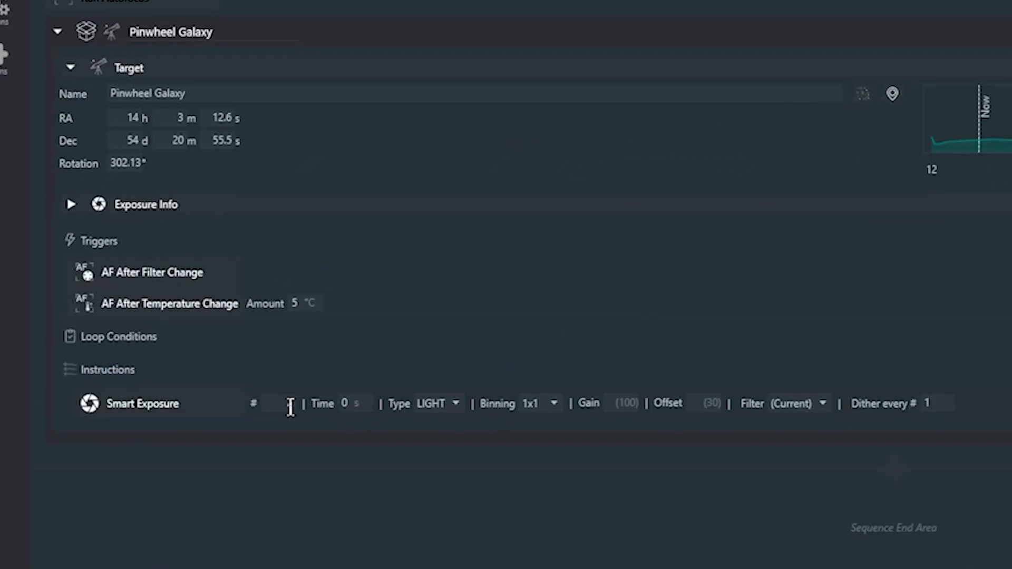
- Set the Smart Exposure to 30 exposures of 120 s each
left_click(291, 407)
type("2")
key("BackSpace")
type("30")
key("Return")
type("120")
key("Return")
- Set the Smart Exposure's filter to Red and its dithering to every 2 exposures
key("Tab")
key("Tab")
key("Tab")
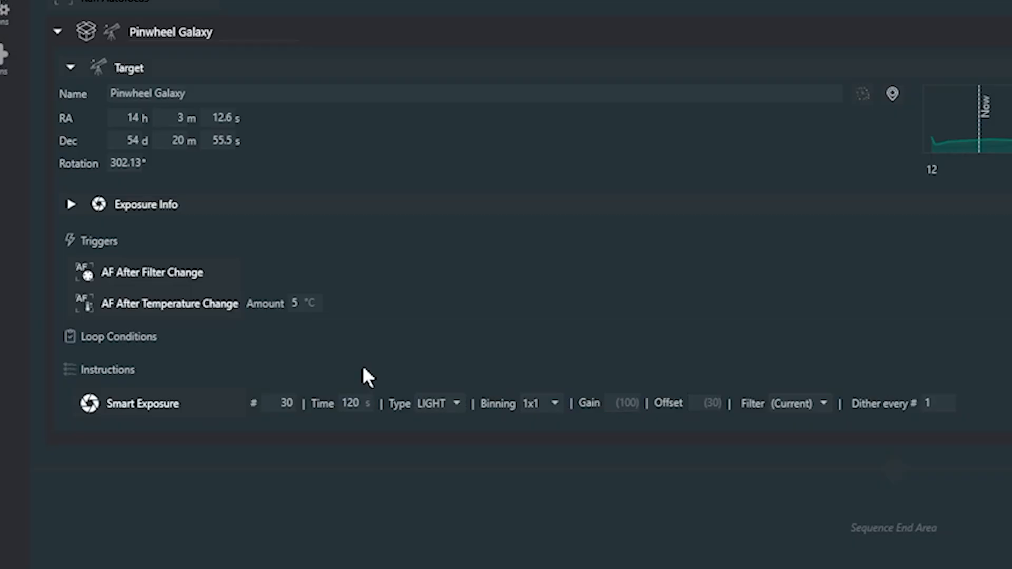
key("Down")
key("Down")
key("Tab")
type("2")
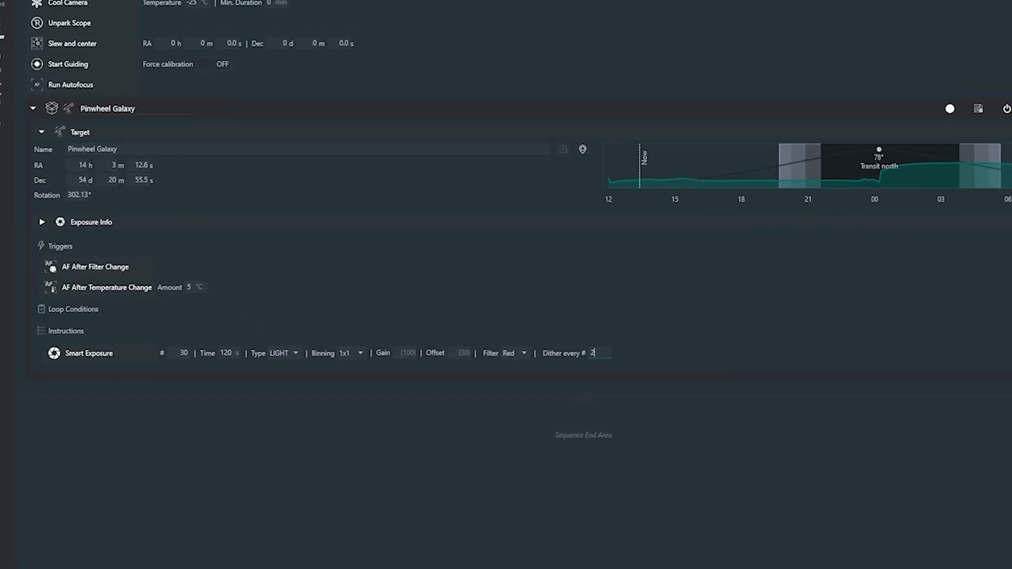
- Duplicate the Red Smart Exposure and set the copy's filter to Green
left_click(879, 332)
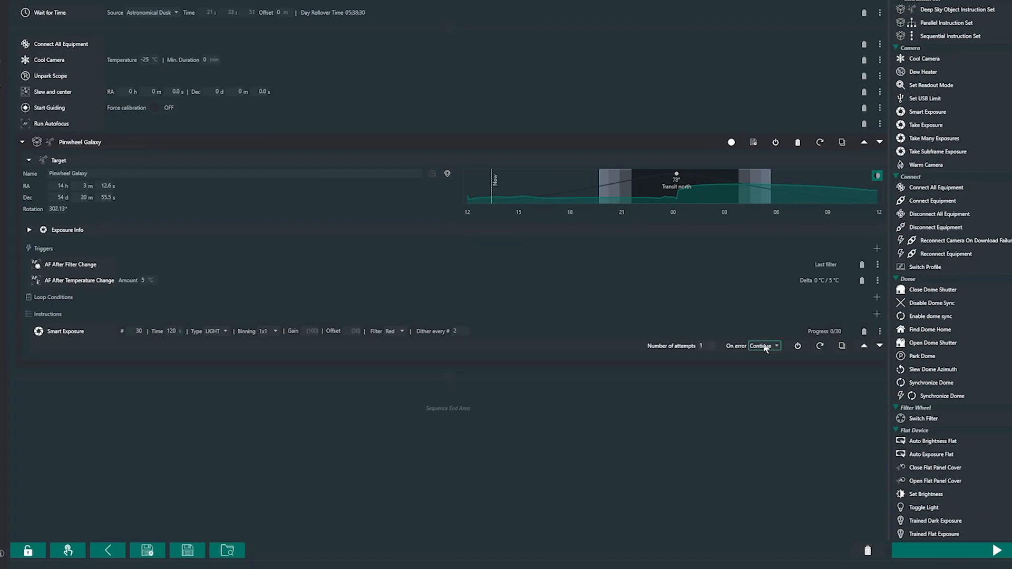
left_click(841, 346)
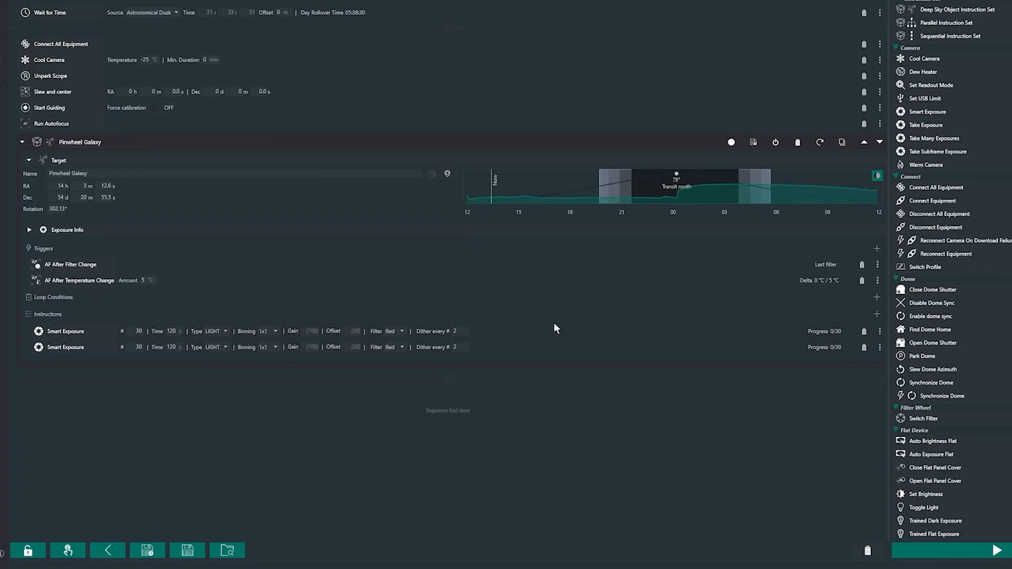
left_click(387, 346)
left_click(397, 386)
left_click(399, 347)
left_click(399, 389)
- Duplicate the Green Smart Exposure and set the copy's filter to Blue
left_click(879, 347)
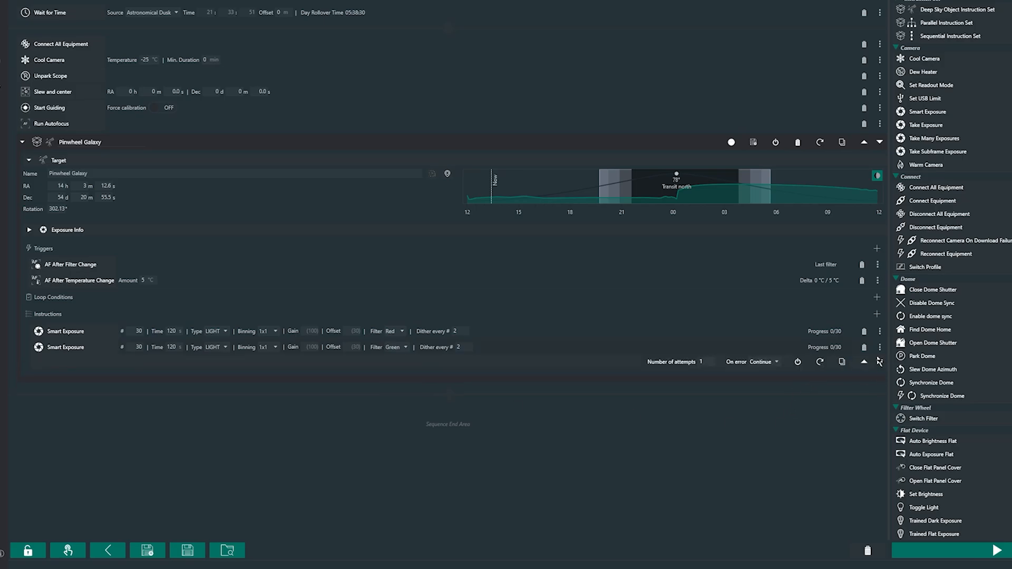
left_click(842, 362)
left_click(393, 362)
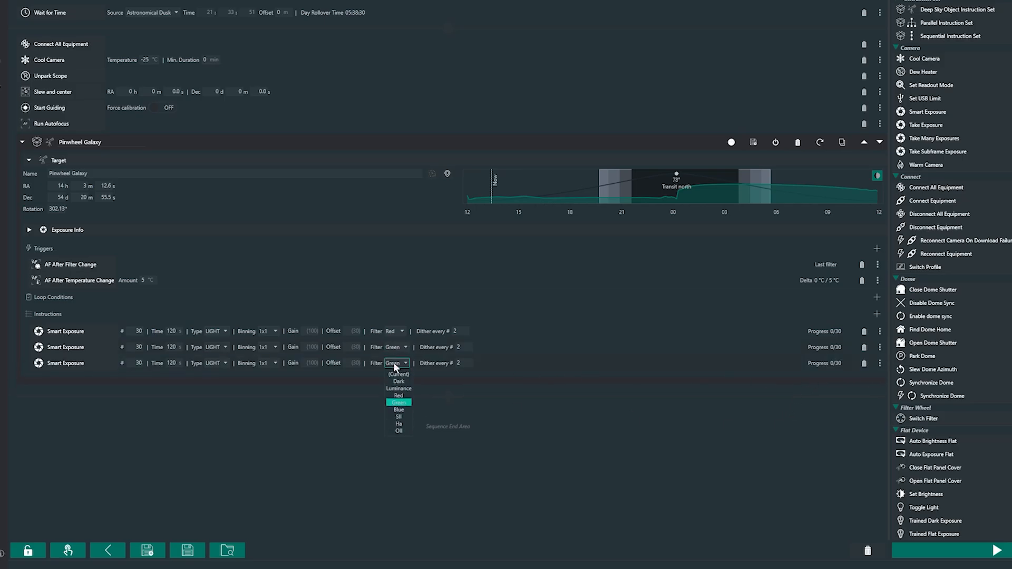
left_click(397, 413)
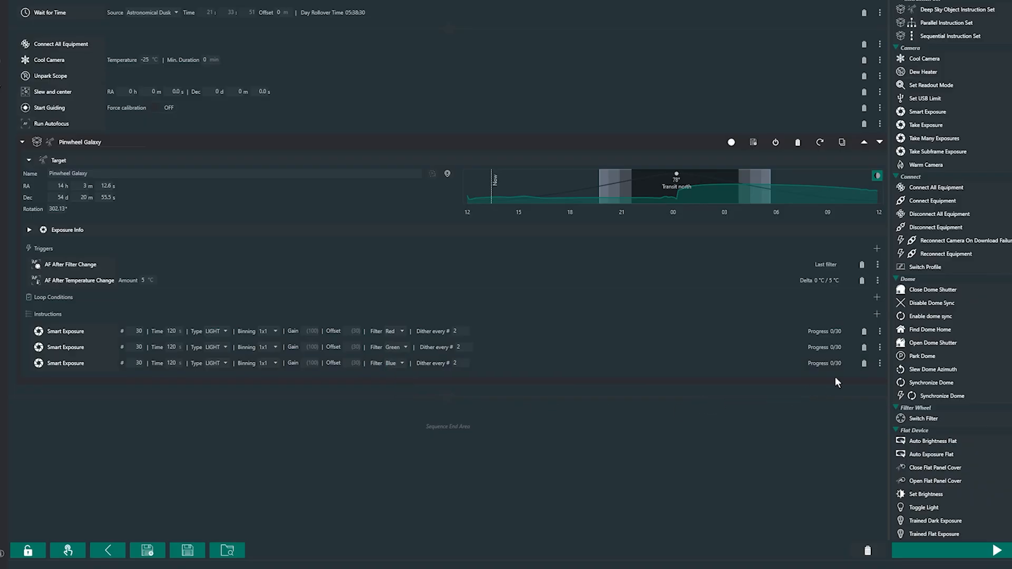
- Duplicate the Blue Smart Exposure and set the copy's filter to Luminance
left_click(879, 364)
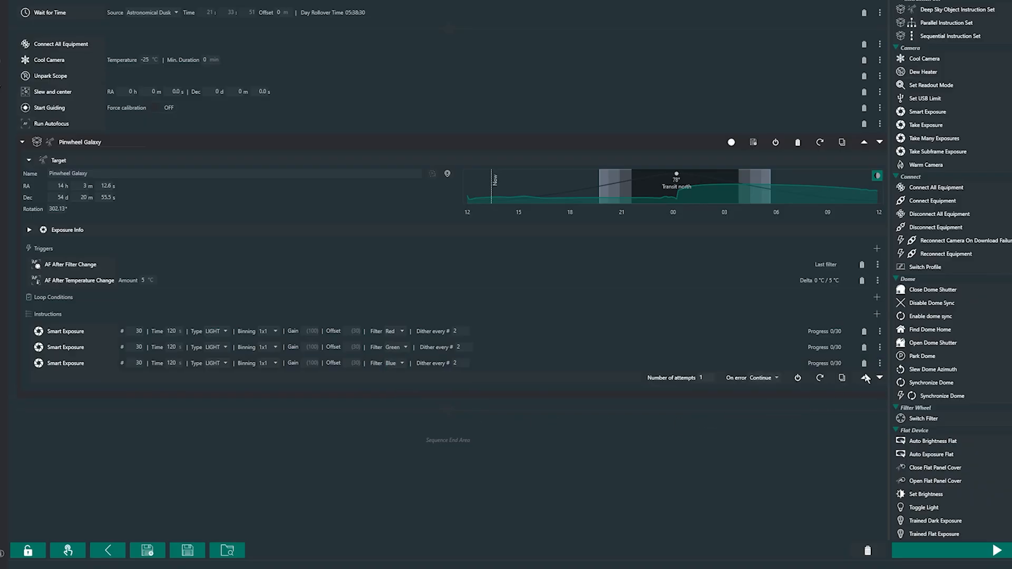
left_click(843, 378)
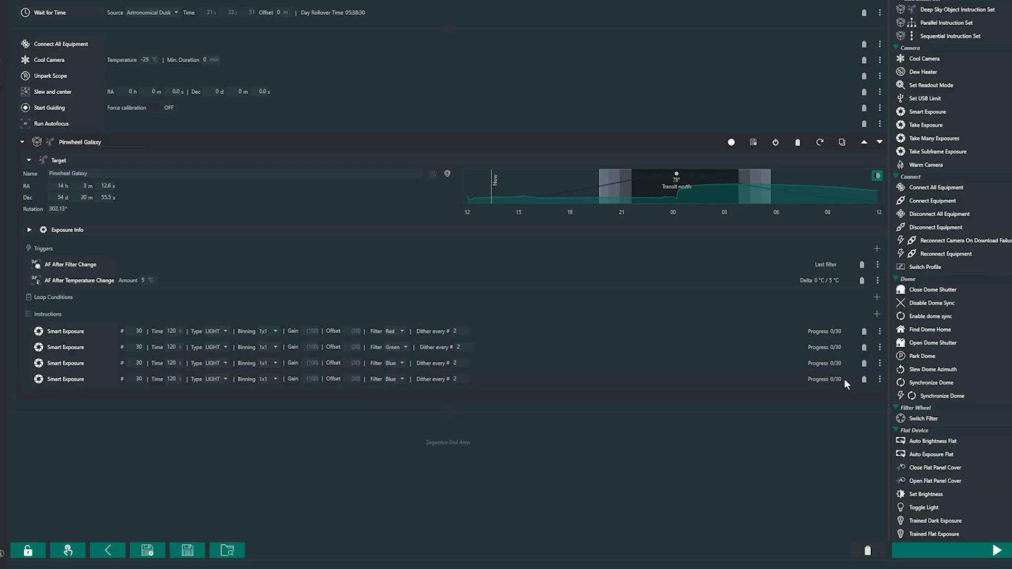
left_click(394, 379)
left_click(392, 409)
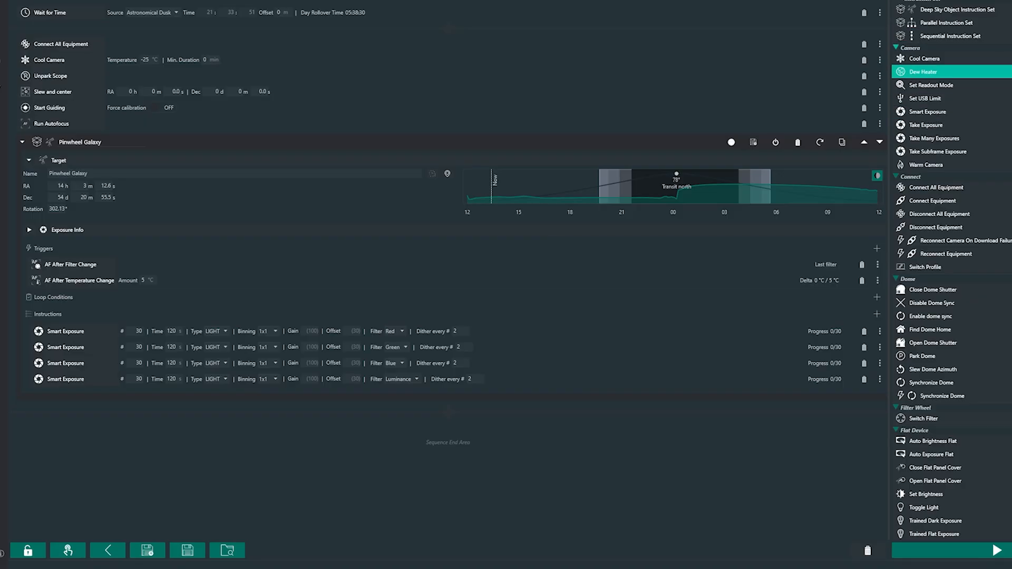
- Add Warm Camera, Stop Guiding and Park Scope instructions, in that order, to the Sequence End Area
left_click_drag(958, 165, 90, 451)
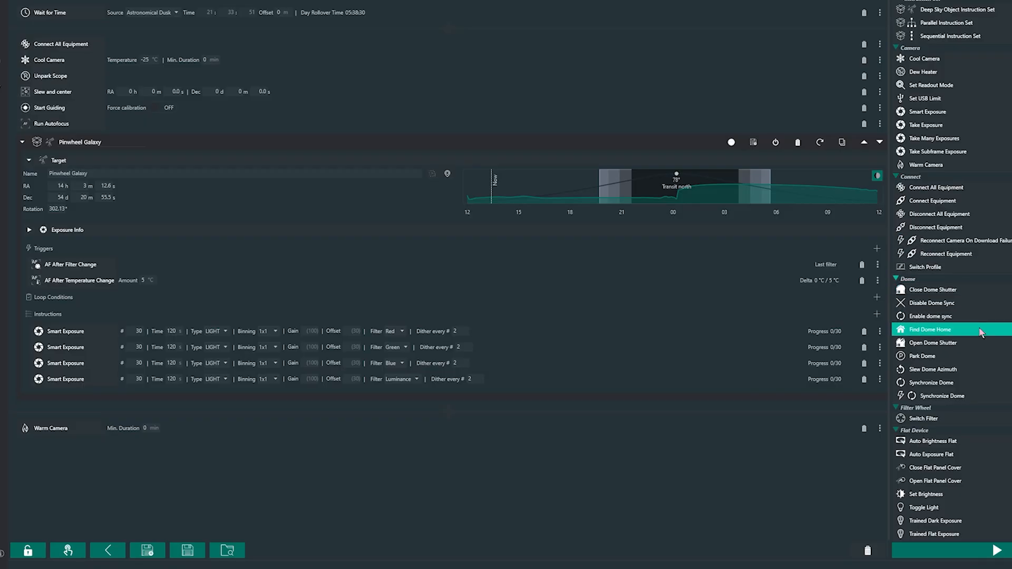
scroll(983, 331, "down", 12)
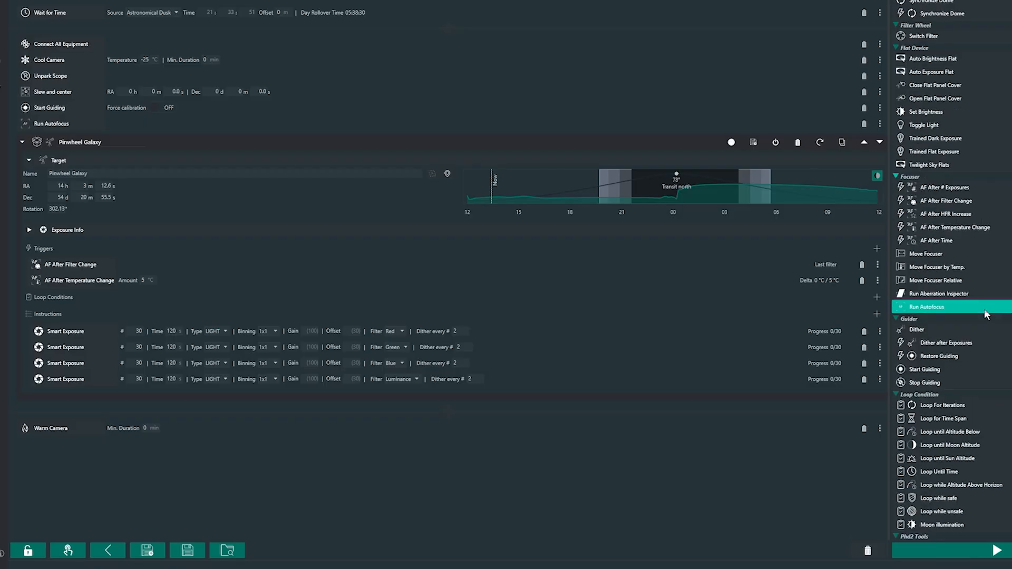
left_click_drag(924, 359, 134, 450)
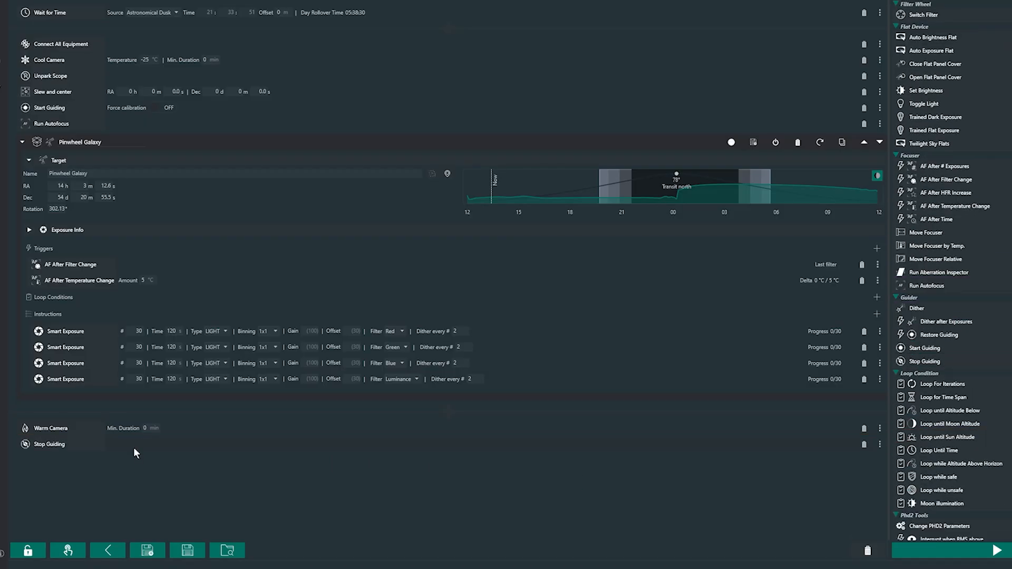
scroll(956, 349, "down", 14)
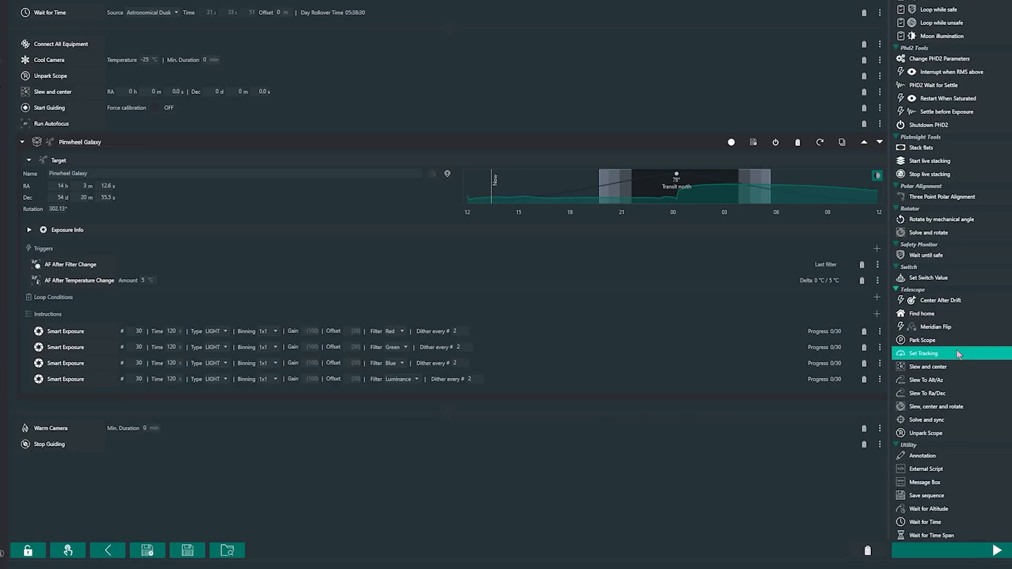
left_click_drag(938, 319, 133, 465)
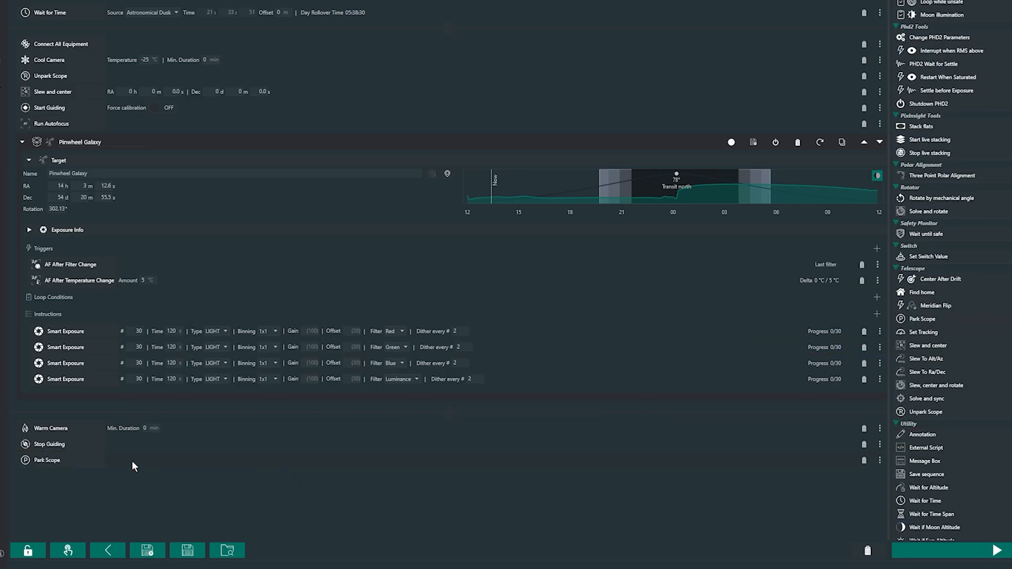
- Add a Disconnect All Equipment instruction after Park Scope in the end area and start the sequence
scroll(948, 289, "up", 20)
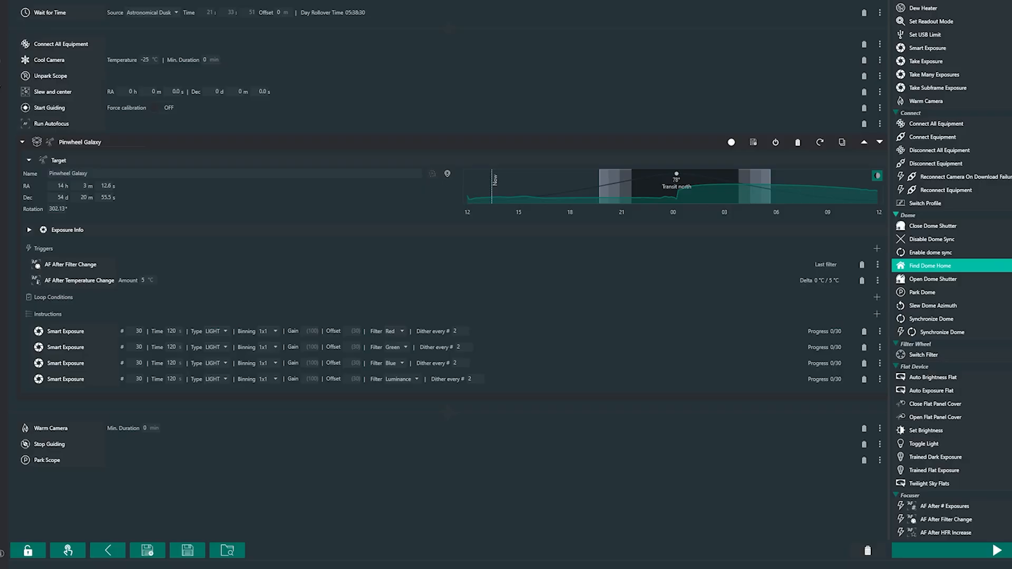
left_click_drag(939, 214, 76, 475)
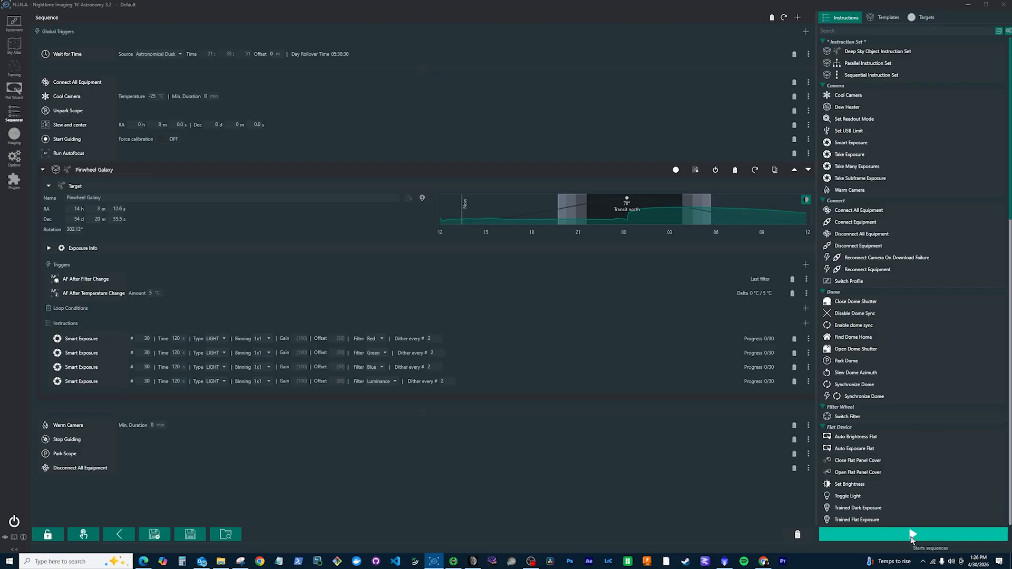
left_click(912, 535)
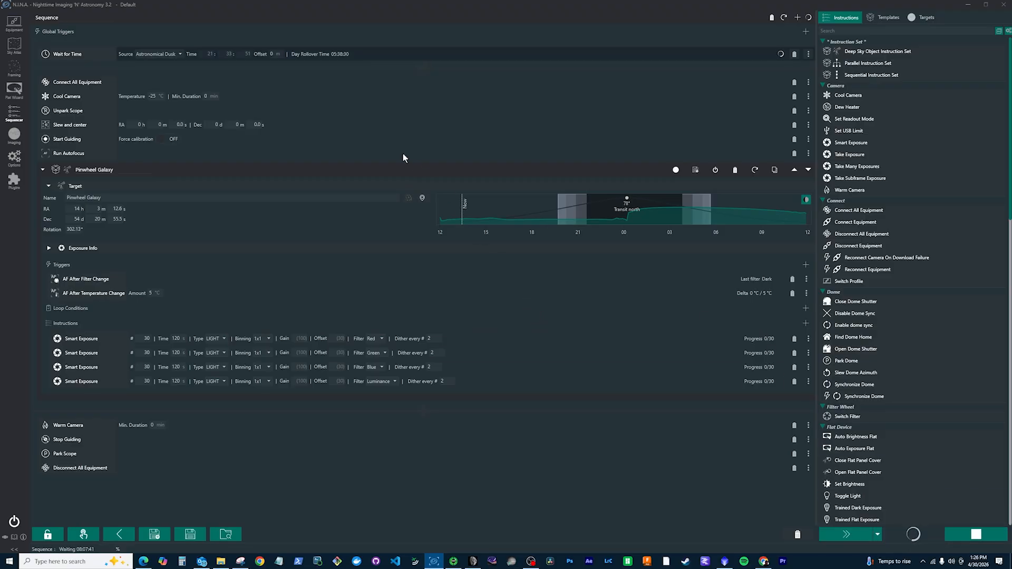